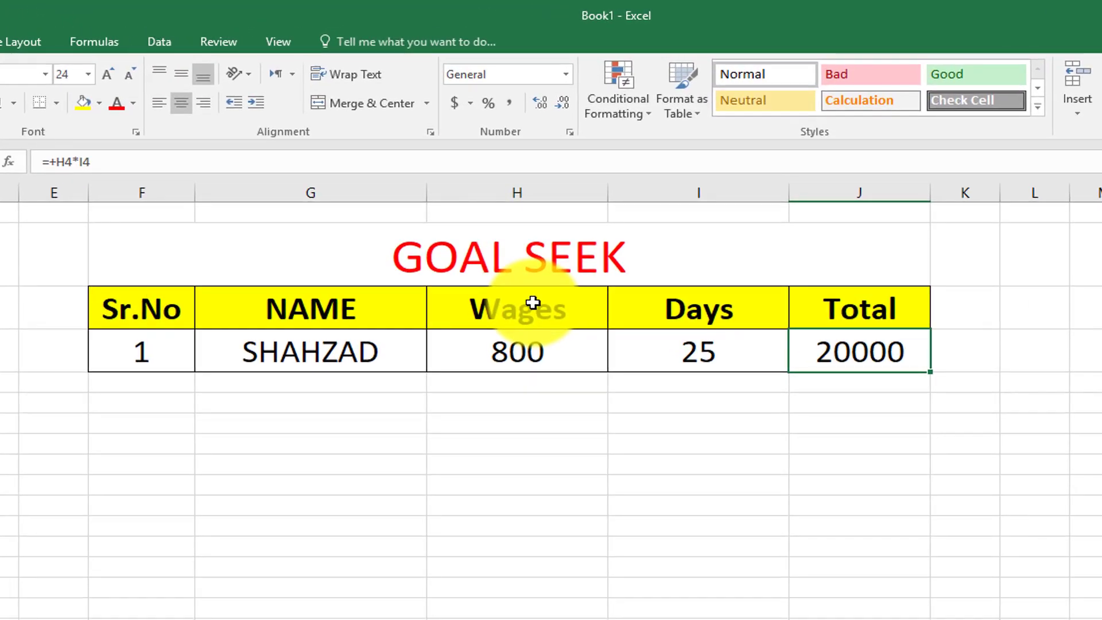
- Review the Wages and Days columns, the Days value 25 and J4's Total formula
click(533, 303)
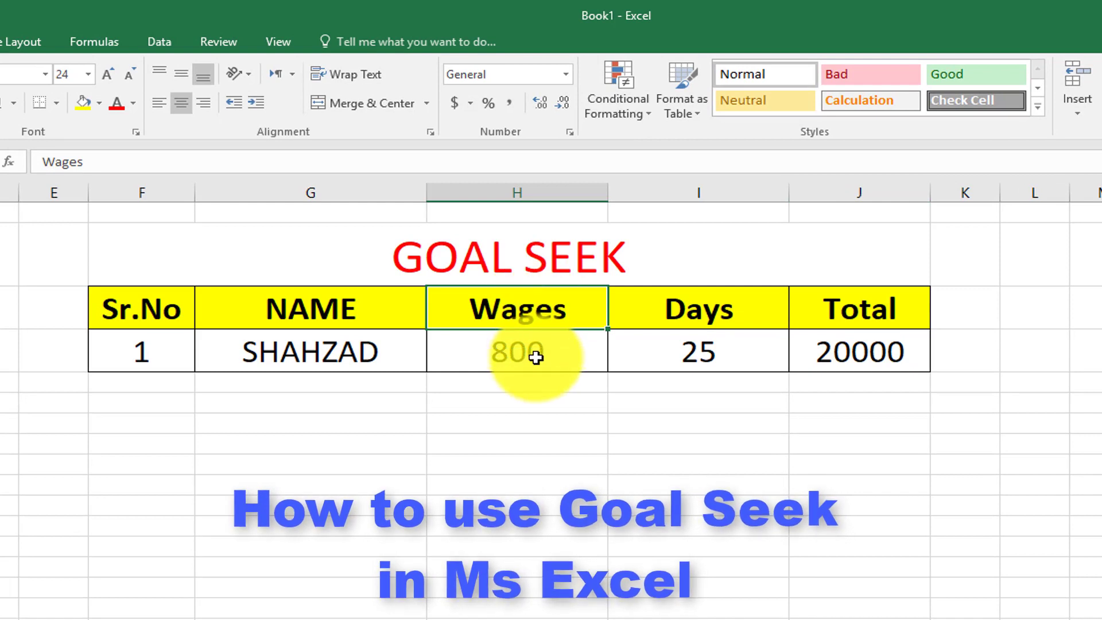
click(688, 301)
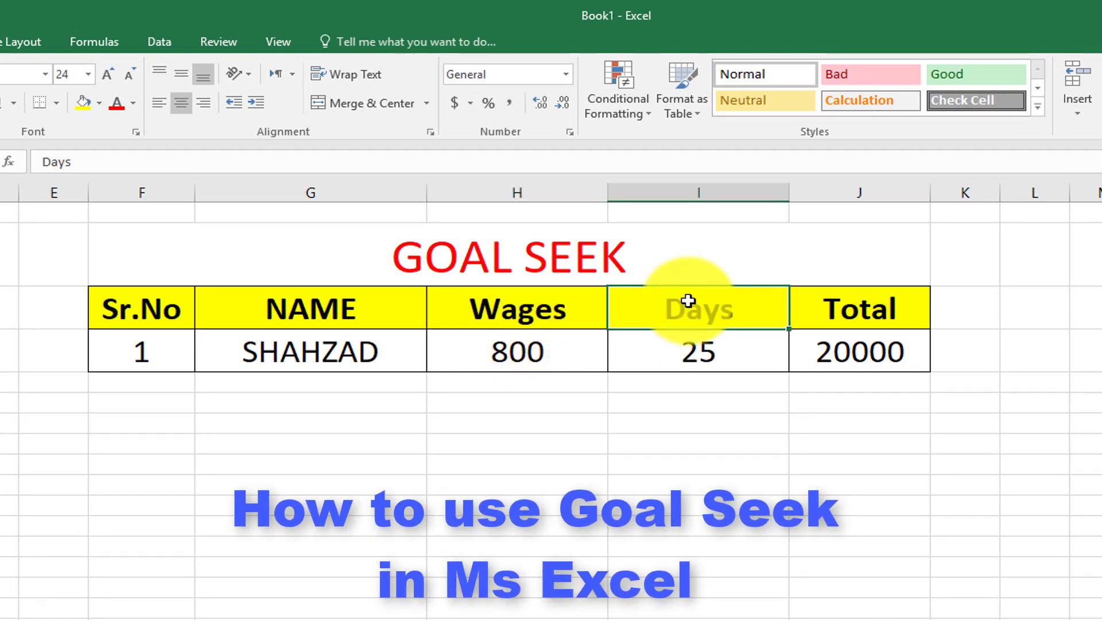
click(688, 351)
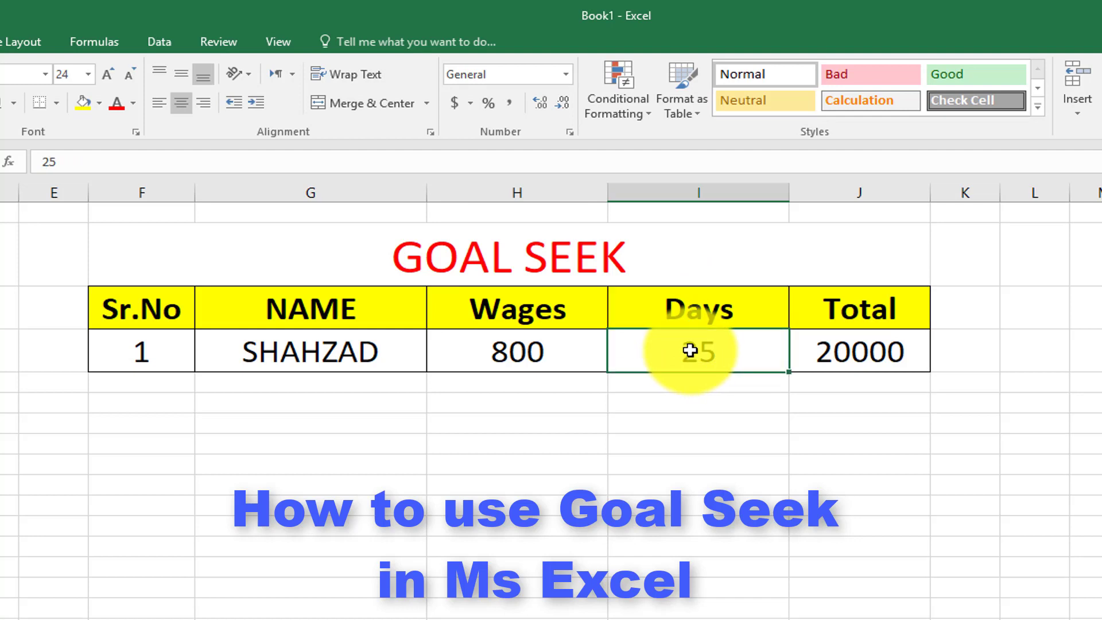
click(851, 353)
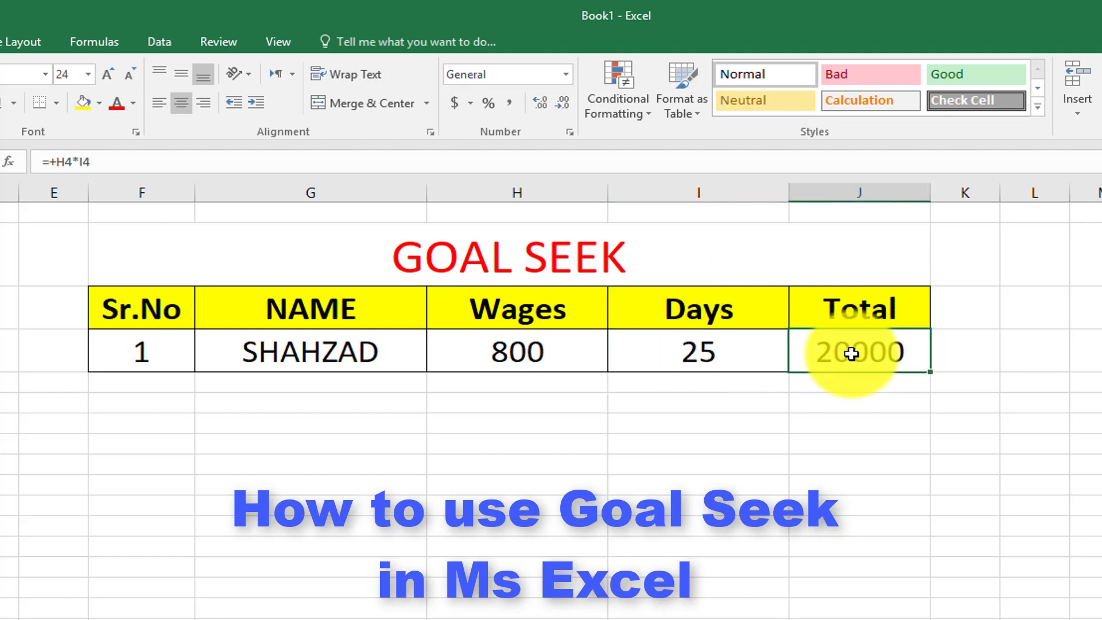
click(522, 266)
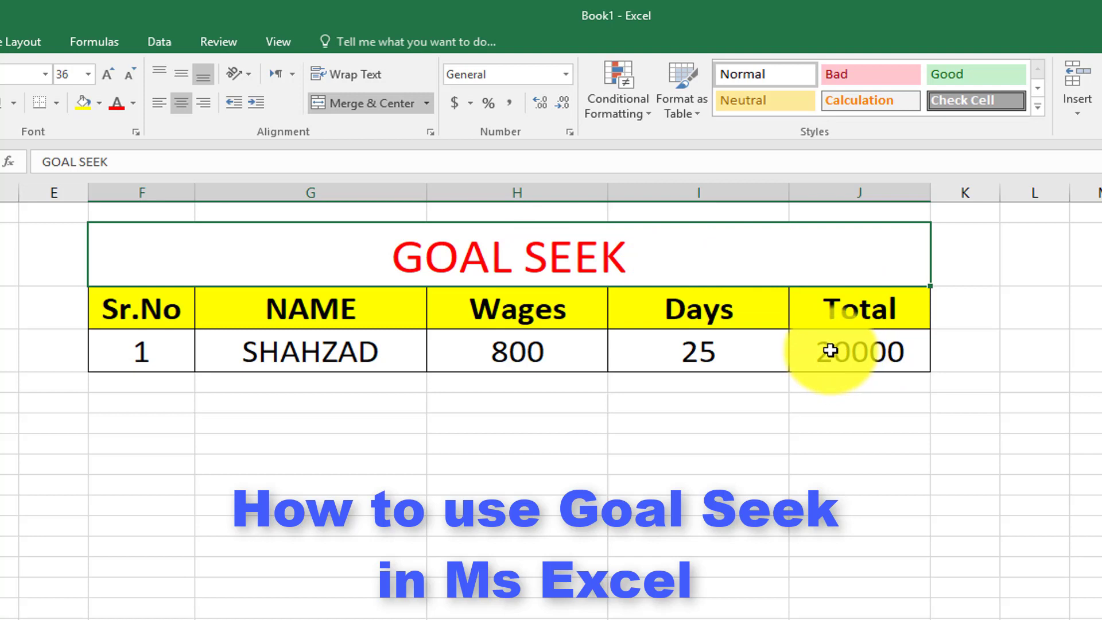
- With Total cell J4 selected, open Goal Seek from Data's What-If Analysis
click(859, 350)
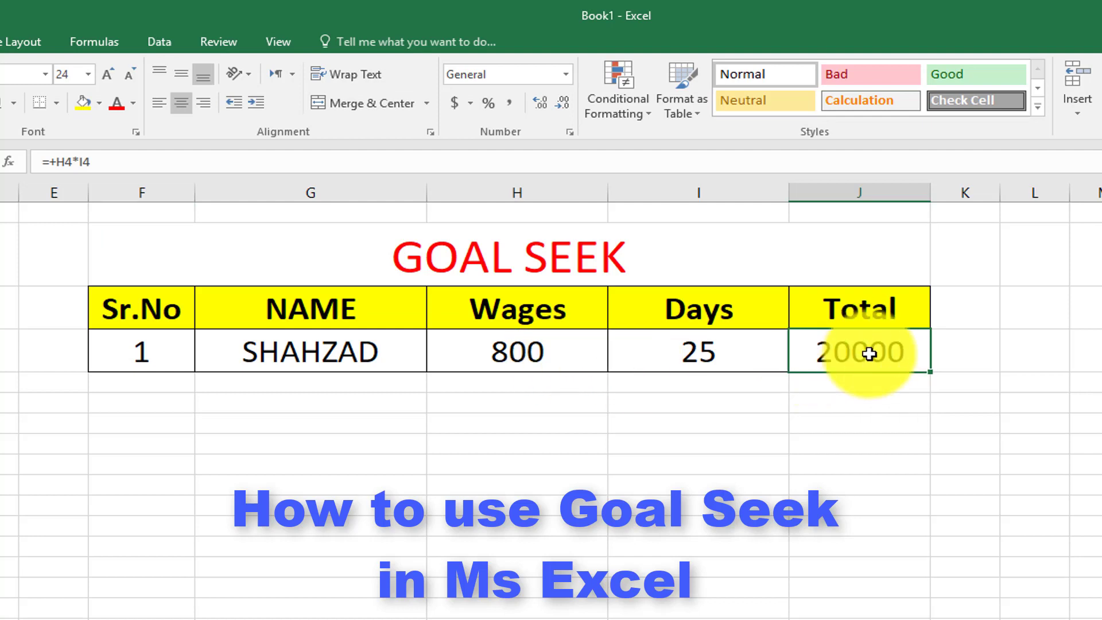
click(708, 346)
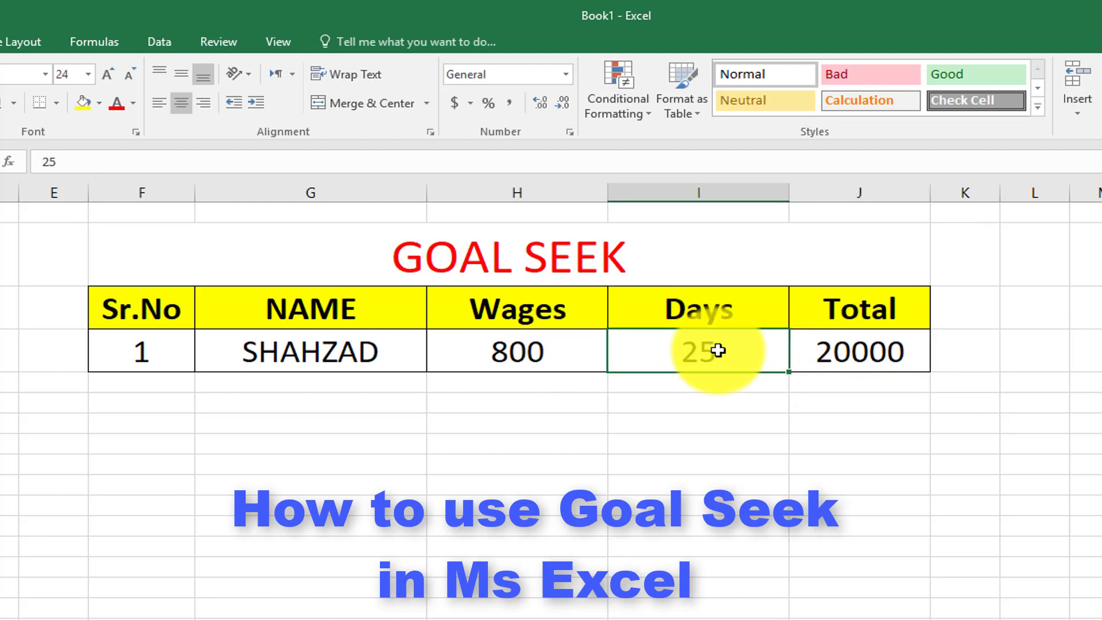
click(855, 354)
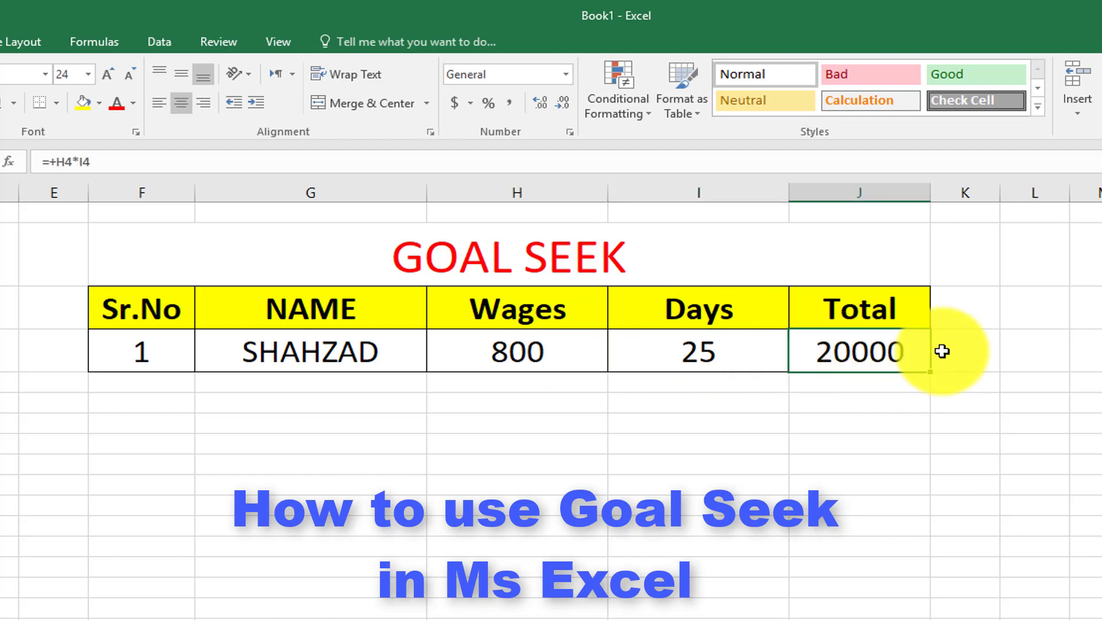
click(891, 354)
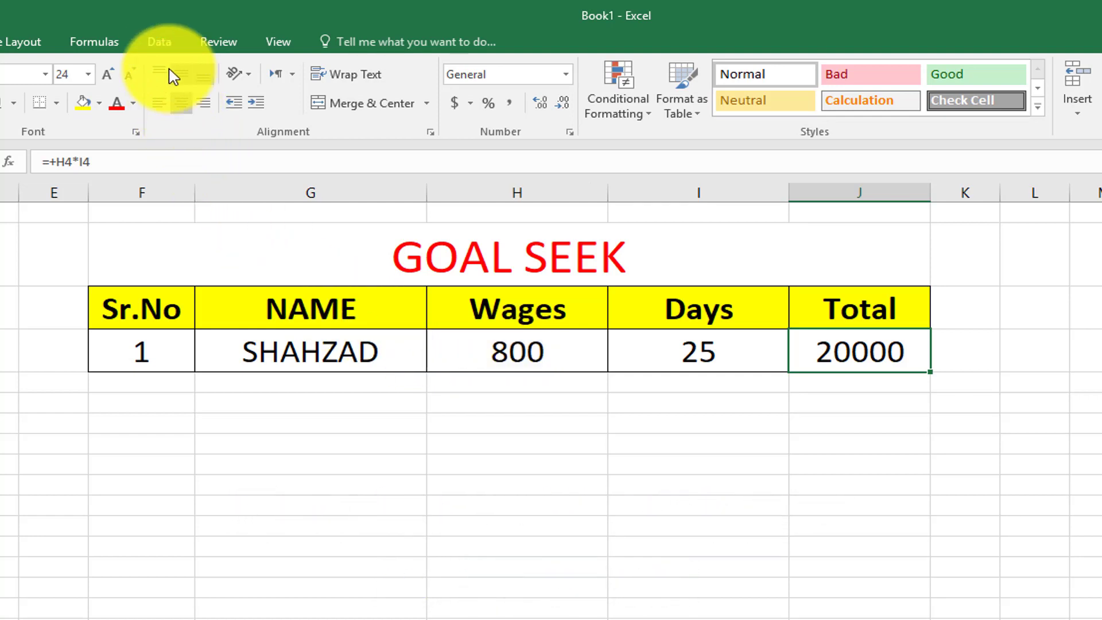
click(160, 43)
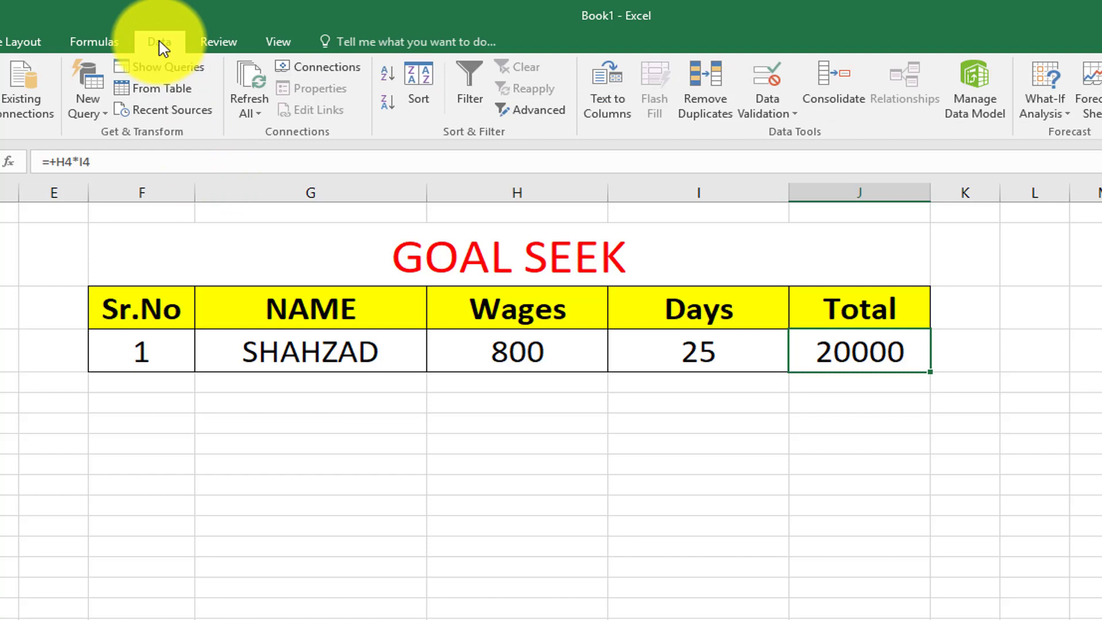
click(1070, 119)
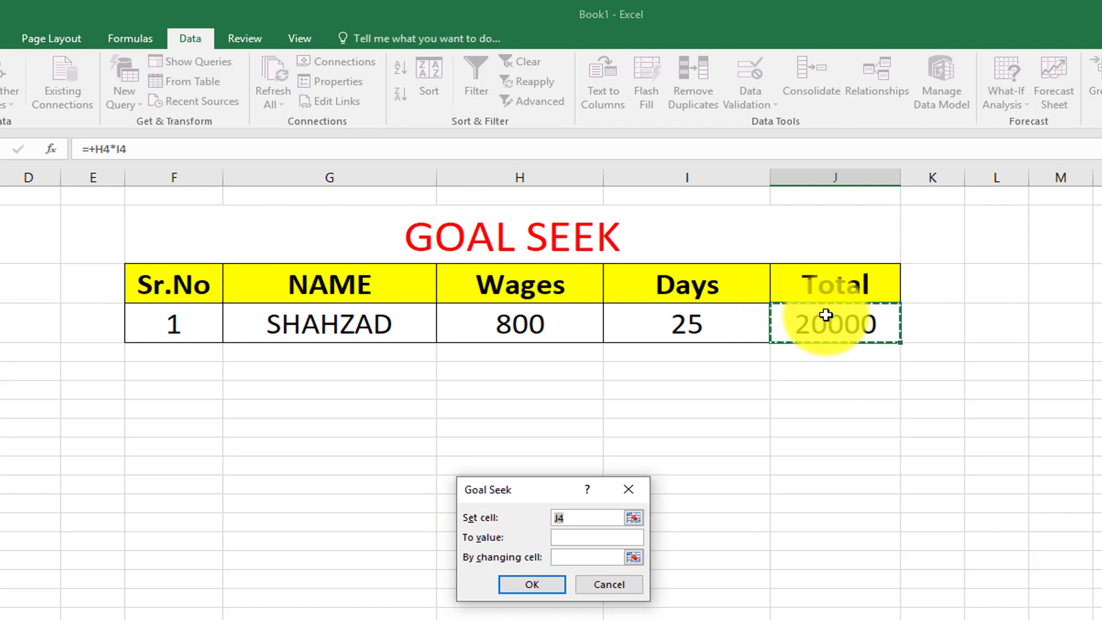
- Set the goal to 22000 for J4, changing the Wages cell H4
click(612, 538)
text(22000)
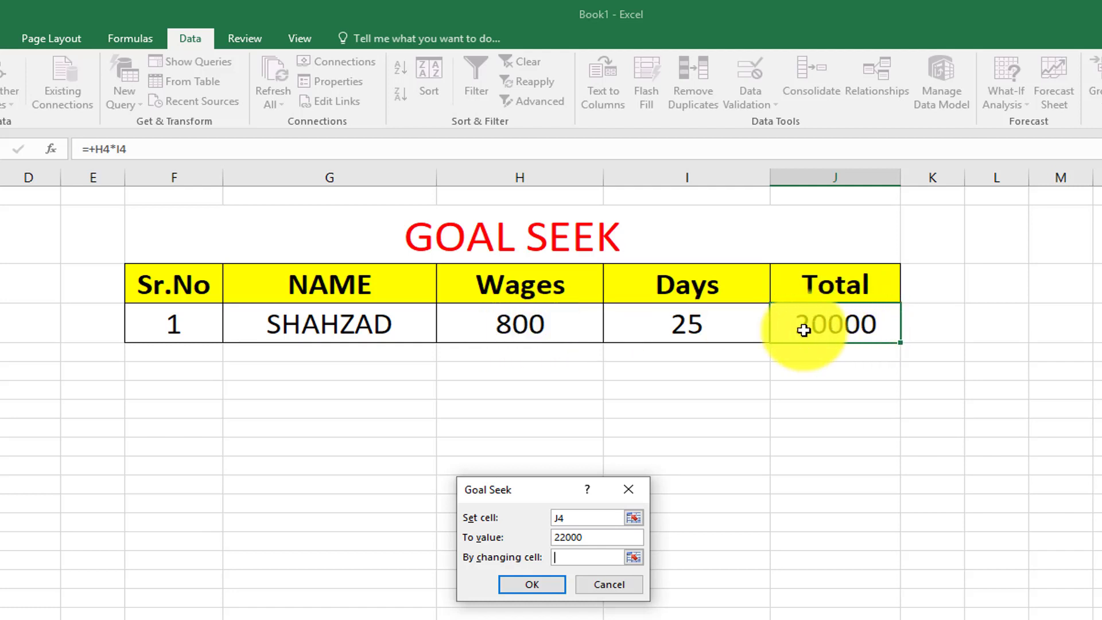
click(528, 328)
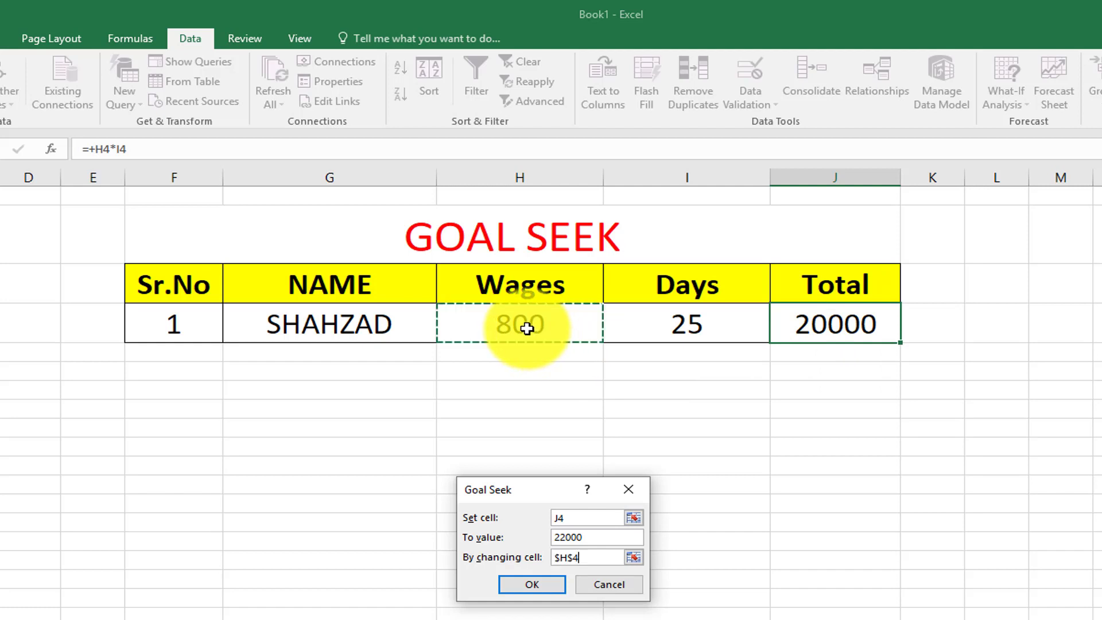
click(542, 586)
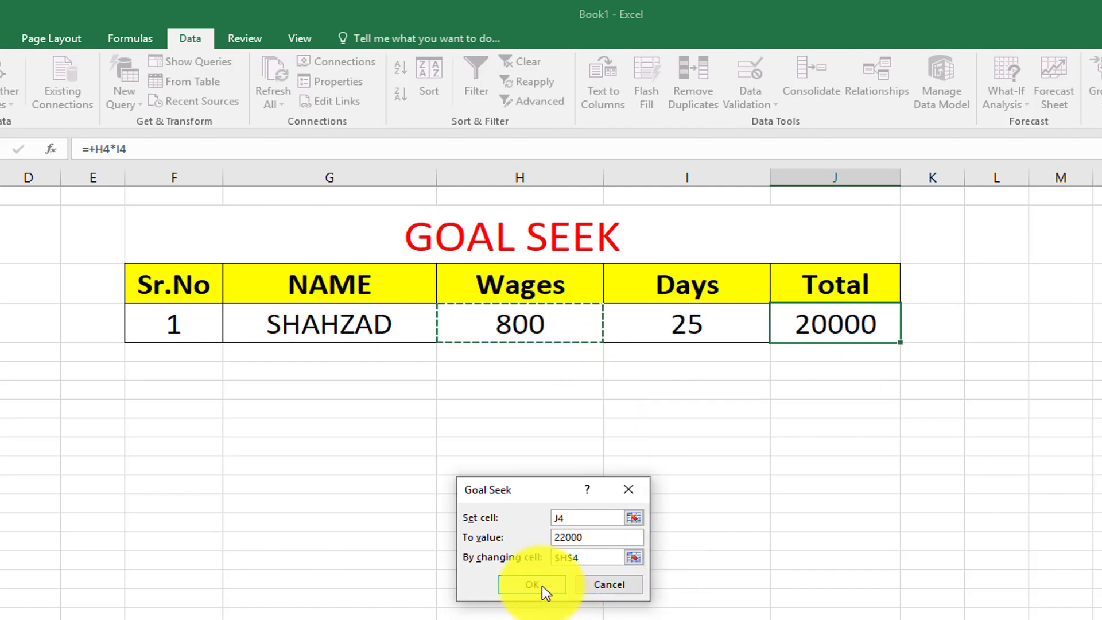
- Run the goal seek and accept the solution: Wages becomes 880, Total reaches 22000
click(512, 486)
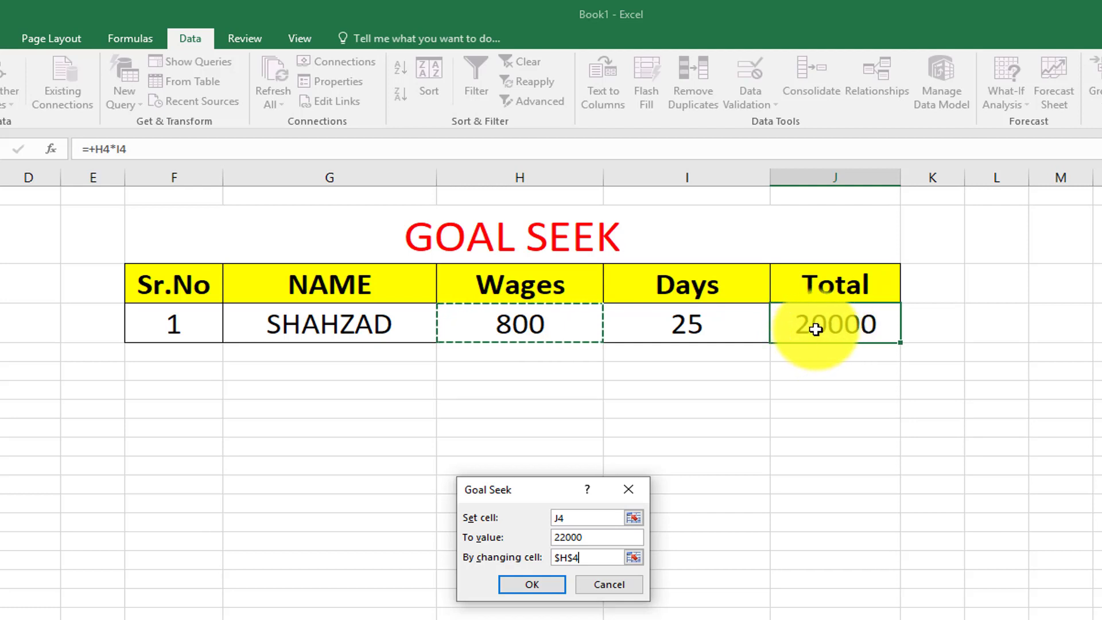
click(539, 584)
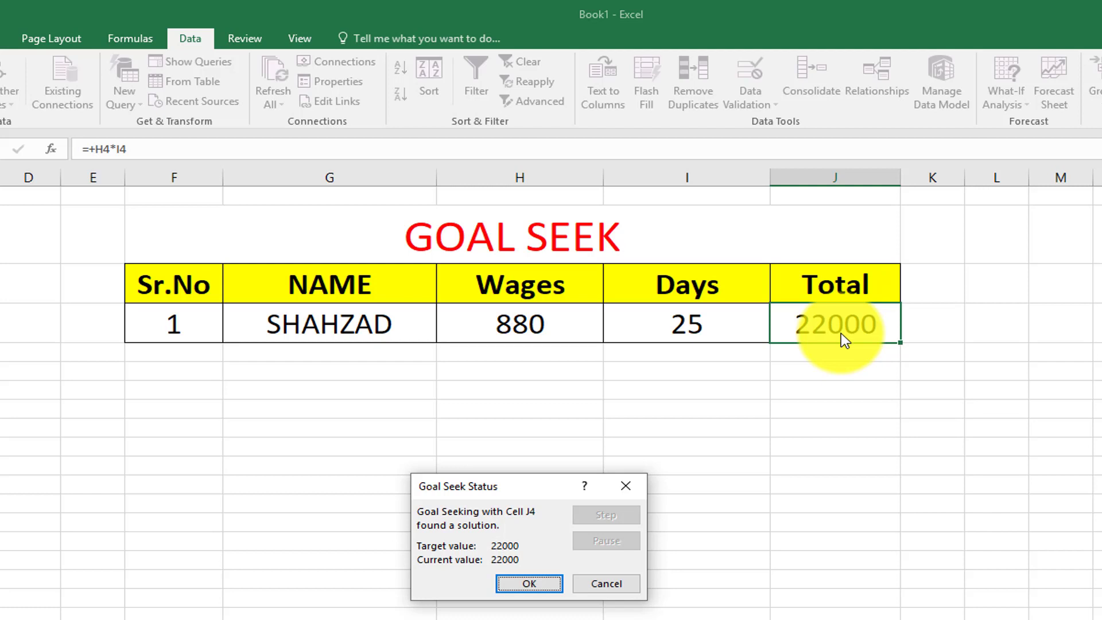
click(538, 581)
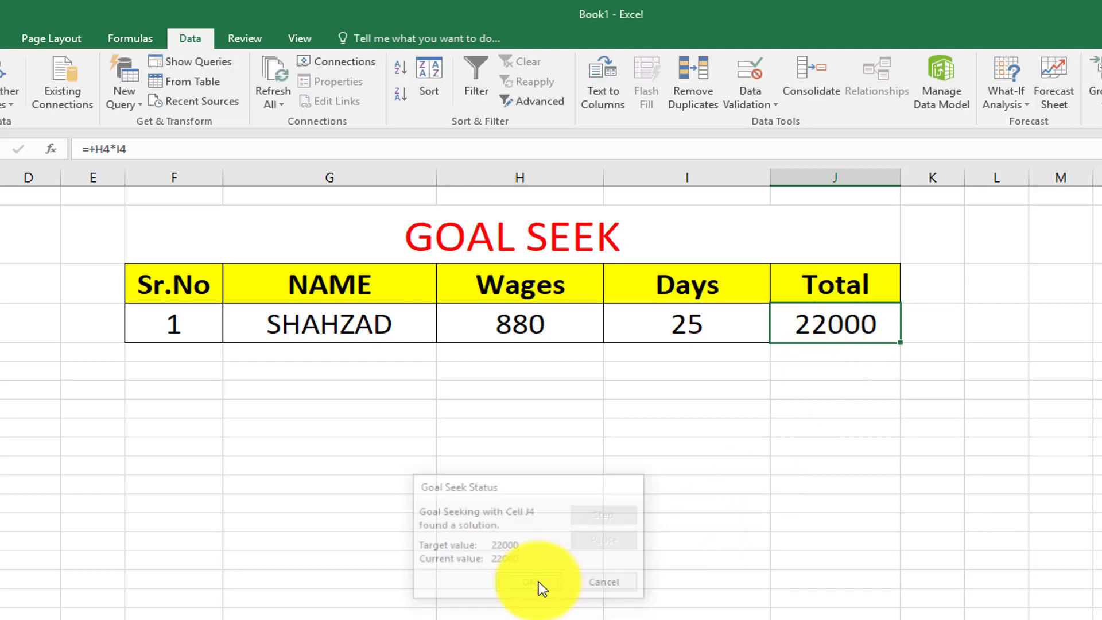
click(496, 241)
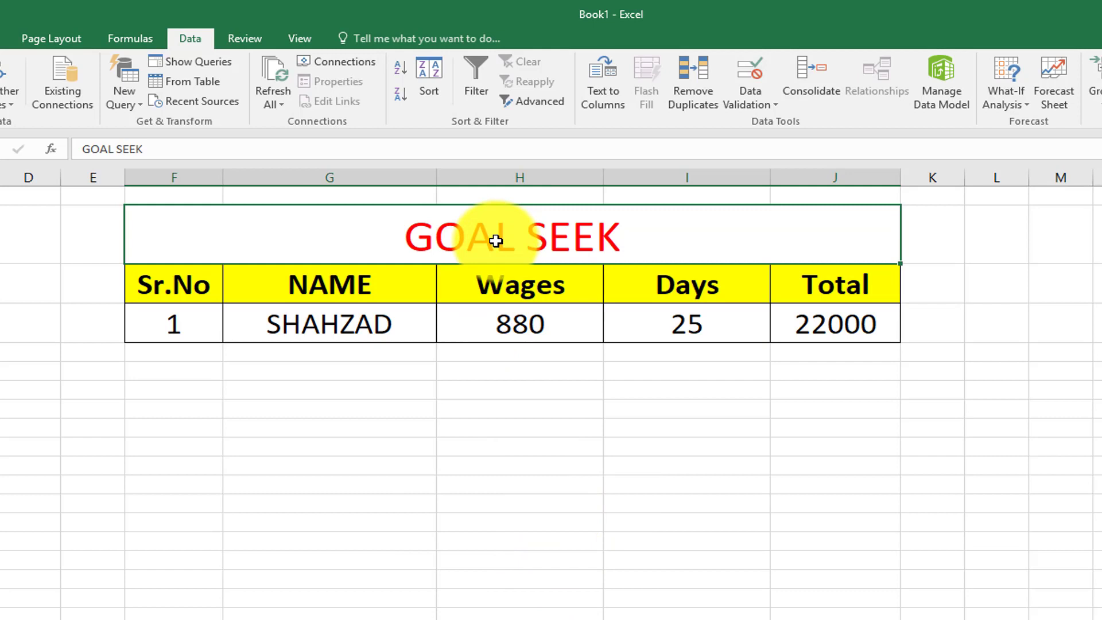